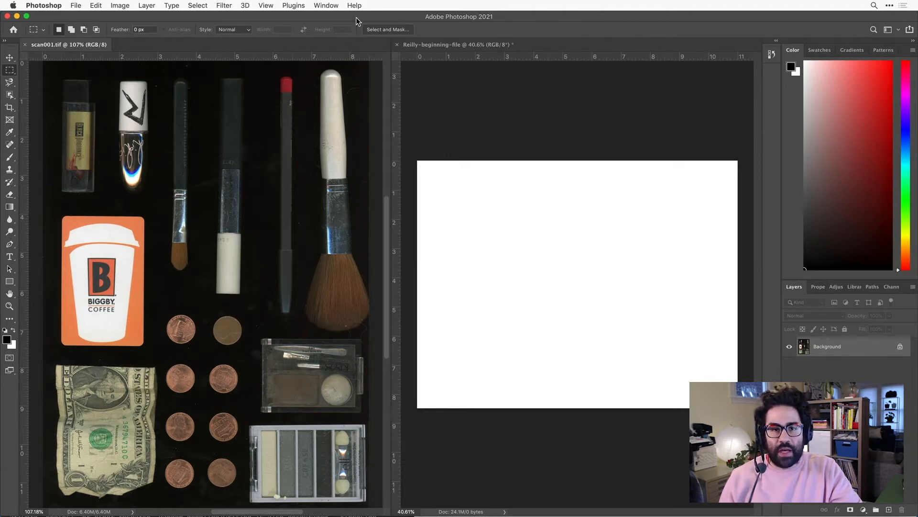
pyautogui.click(338, 6)
pyautogui.moveTo(389, 19)
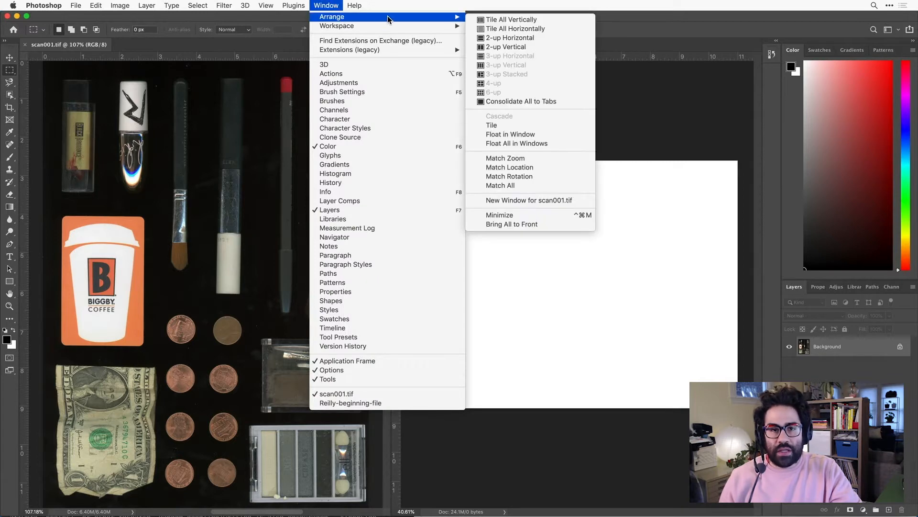
pyautogui.click(294, 19)
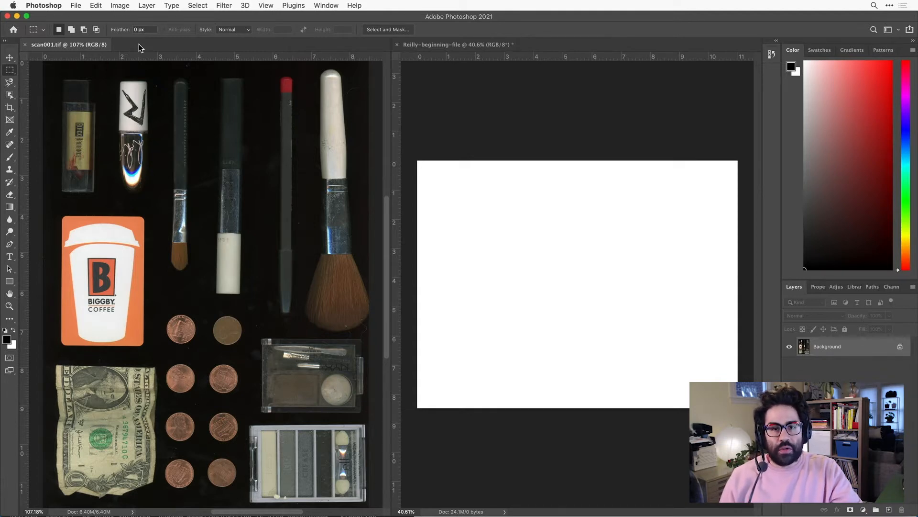
# Select the clear makeup case with the brushes inside in scan001.tif using the Rectangular Marquee tool.
pyautogui.click(7, 72)
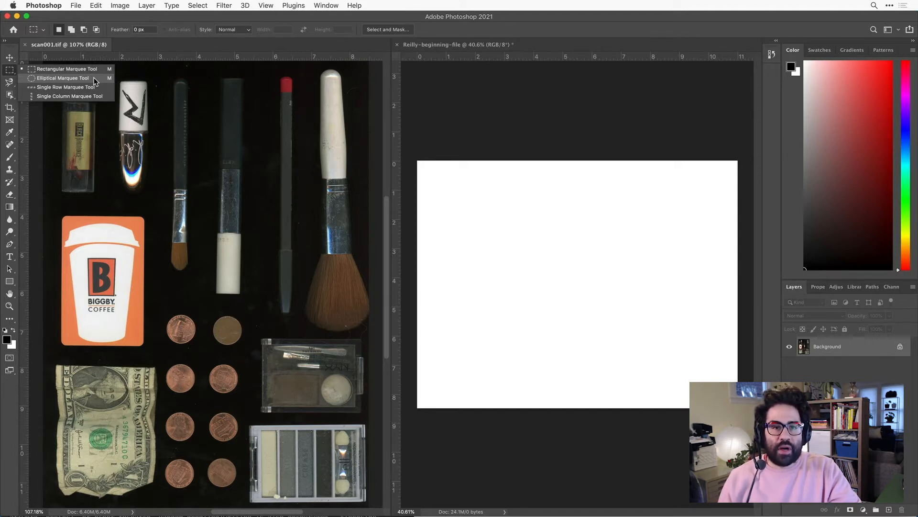
pyautogui.click(70, 68)
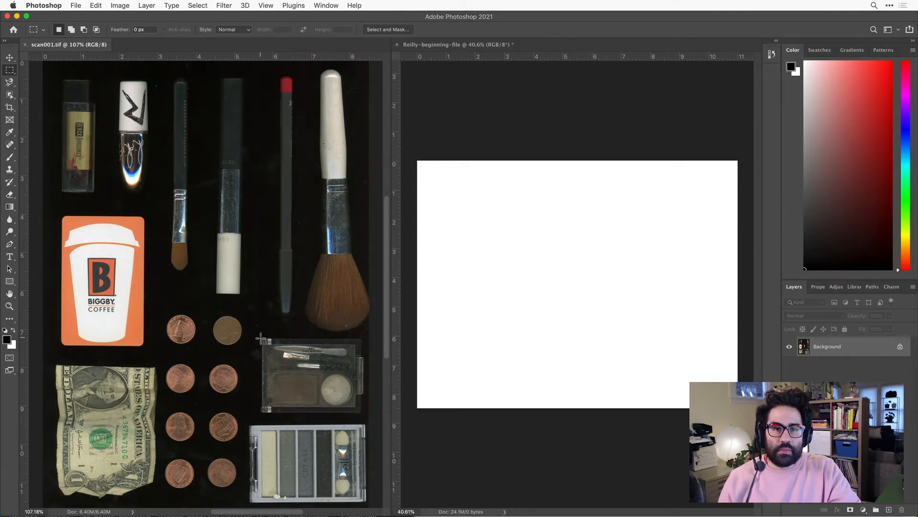
pyautogui.moveTo(262, 339); pyautogui.dragTo(364, 412)
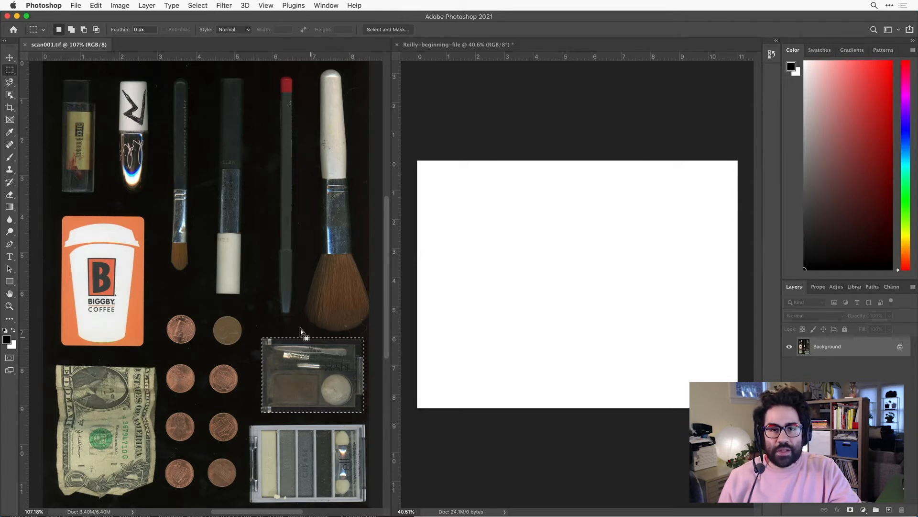
# Copy the selected makeup case and paste it into Reilly-beginning-file.
pyautogui.click(96, 5)
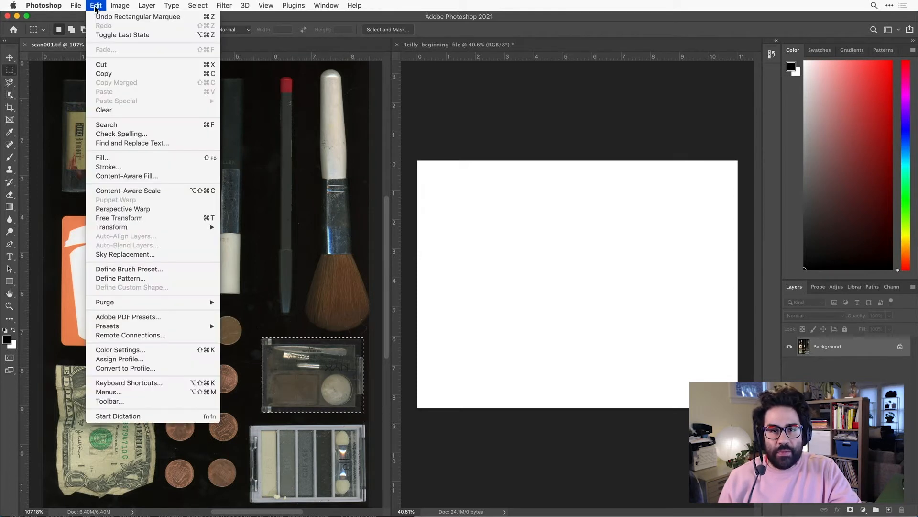
pyautogui.click(106, 75)
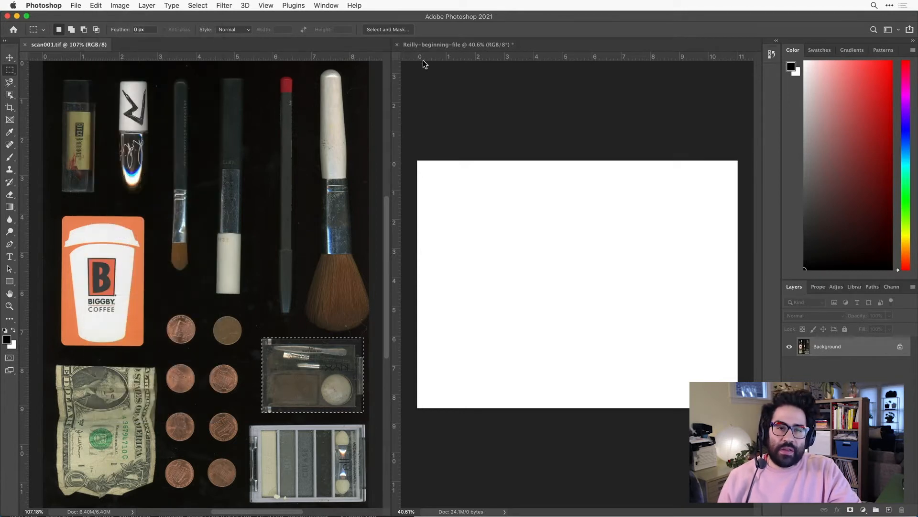
pyautogui.click(443, 46)
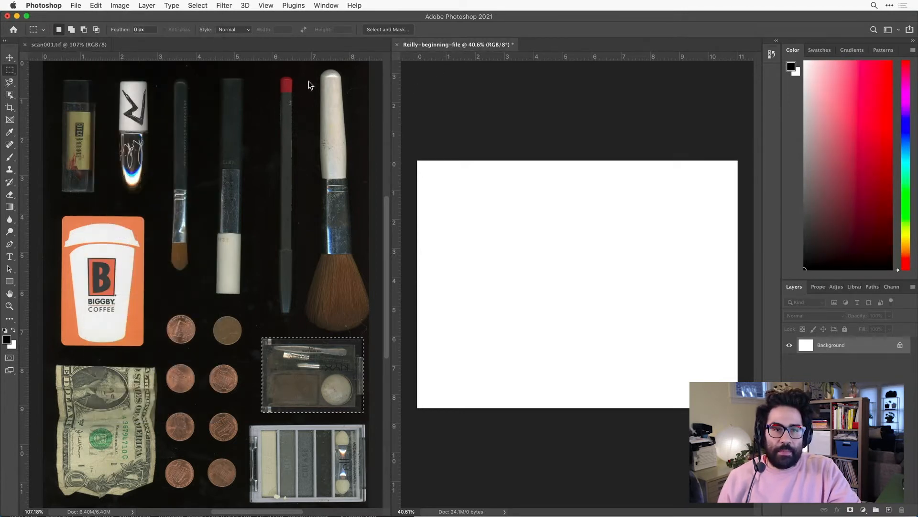
pyautogui.click(96, 5)
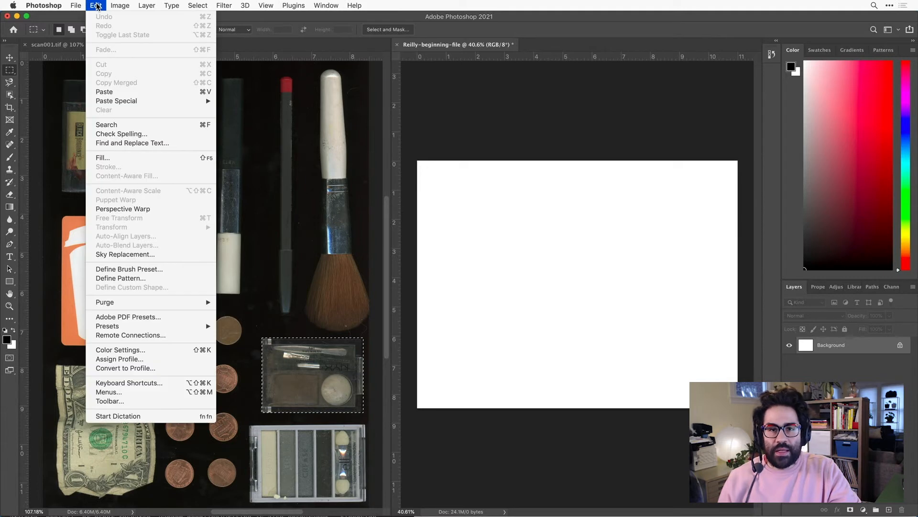
pyautogui.click(119, 90)
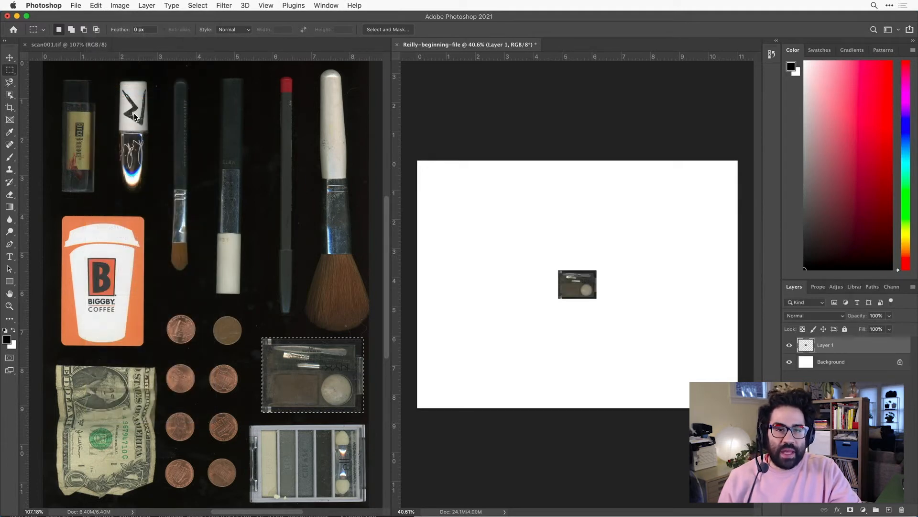
# Return to scan001.tif and deselect the makeup case.
pyautogui.click(72, 45)
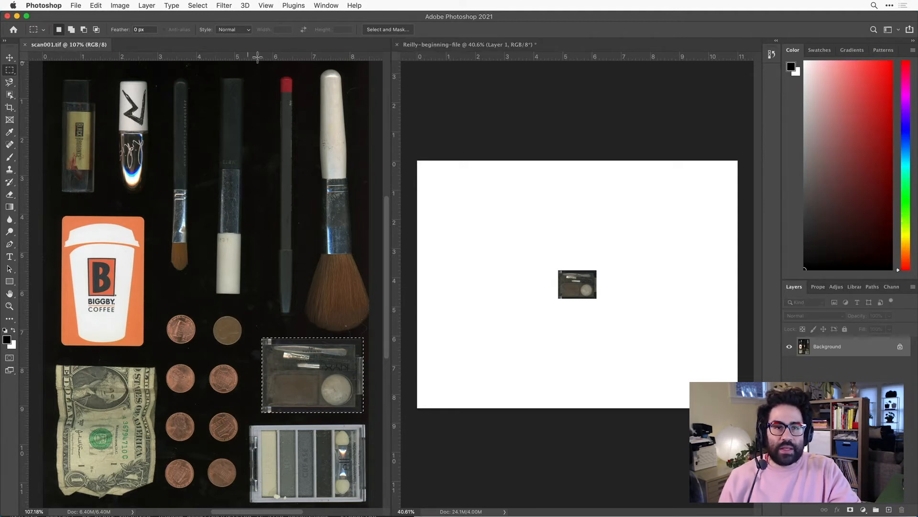
pyautogui.click(205, 7)
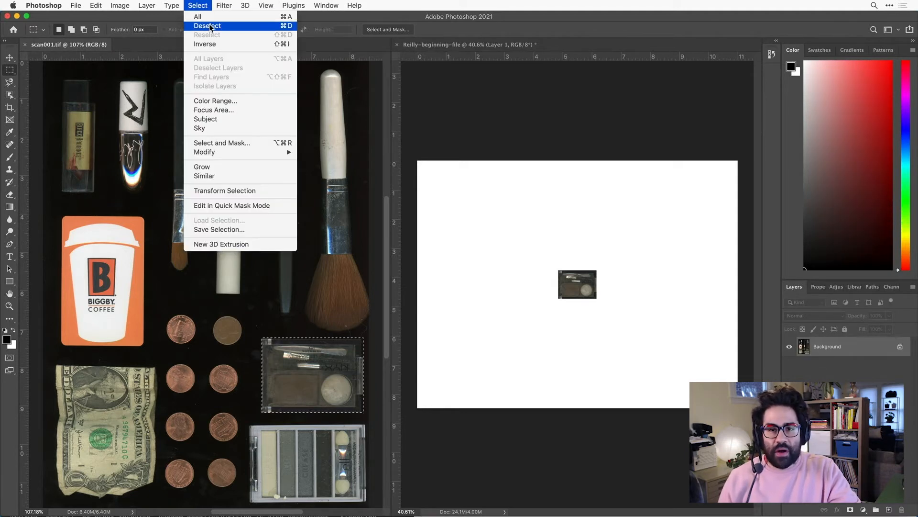
pyautogui.click(210, 27)
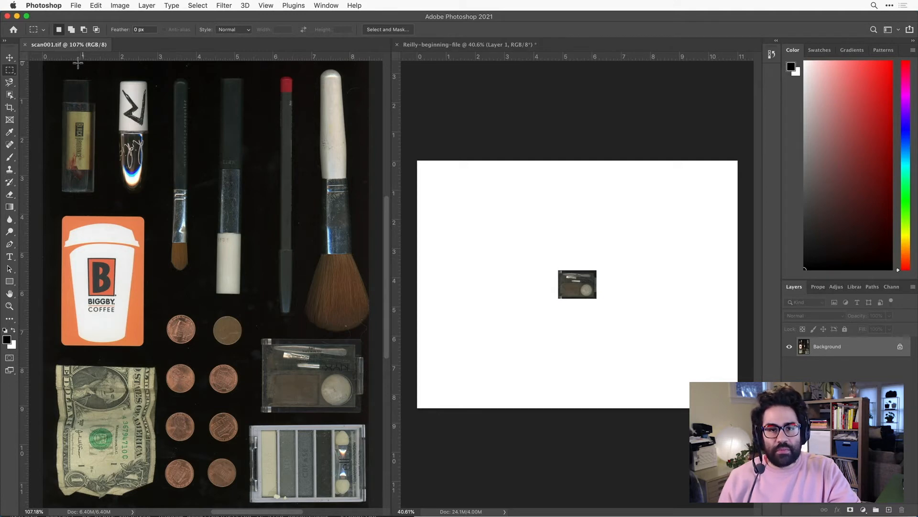
# Select the upper-left penny in scan001.tif with the Elliptical Marquee tool, following its round edge.
pyautogui.click(10, 70)
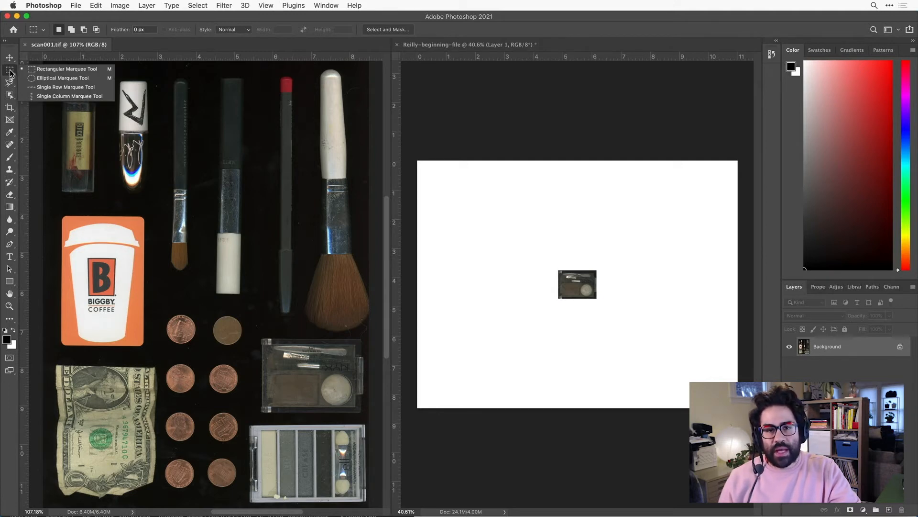
pyautogui.click(87, 78)
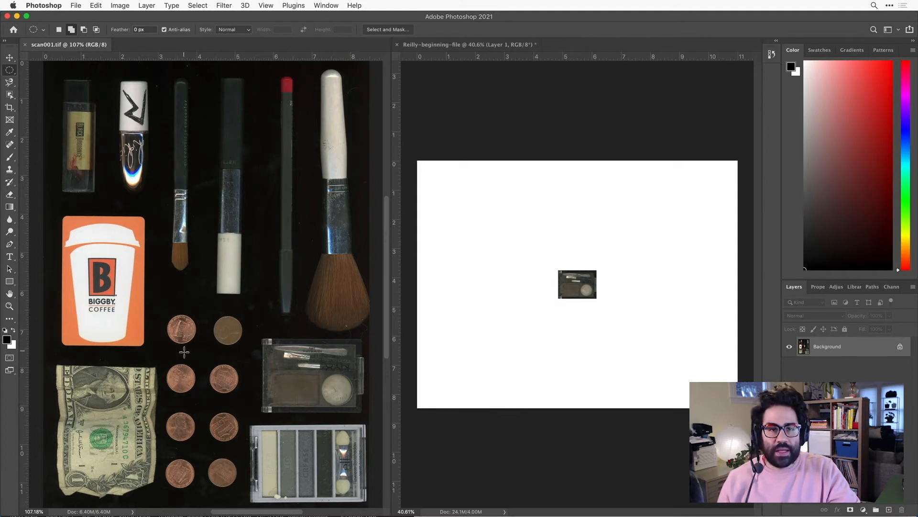
pyautogui.scroll(1, 184, 353)
pyautogui.scroll(10, 184, 352)
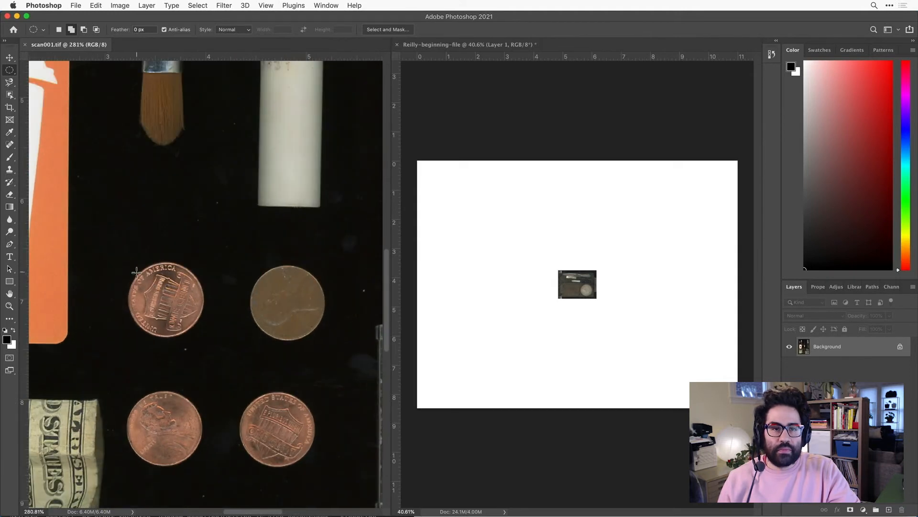
pyautogui.moveTo(135, 272); pyautogui.dragTo(202, 334)
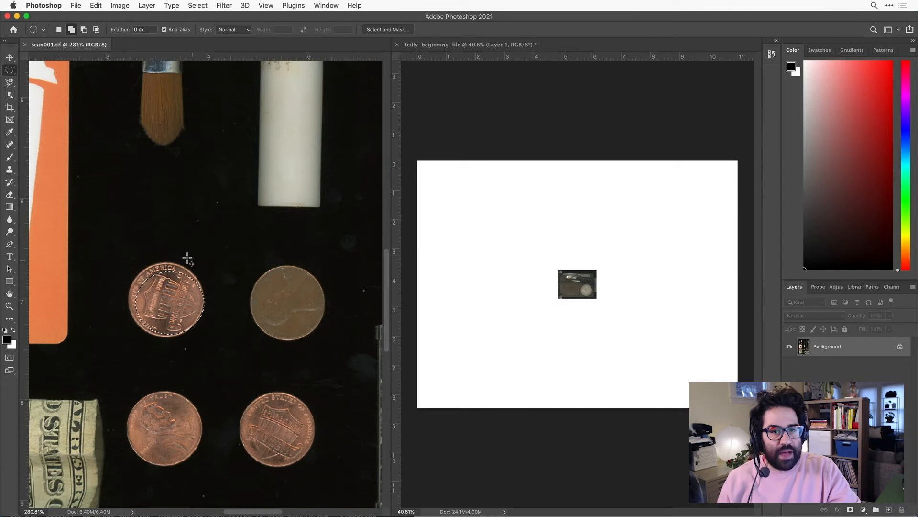
# Copy the selected penny and paste it into Reilly-beginning-file.
pyautogui.click(101, 7)
pyautogui.click(114, 74)
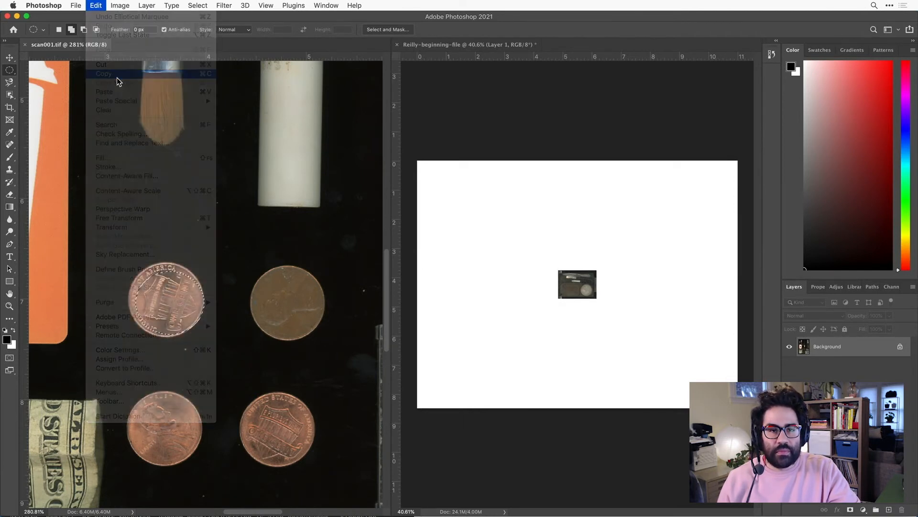
pyautogui.click(411, 61)
pyautogui.press('cmd+v')
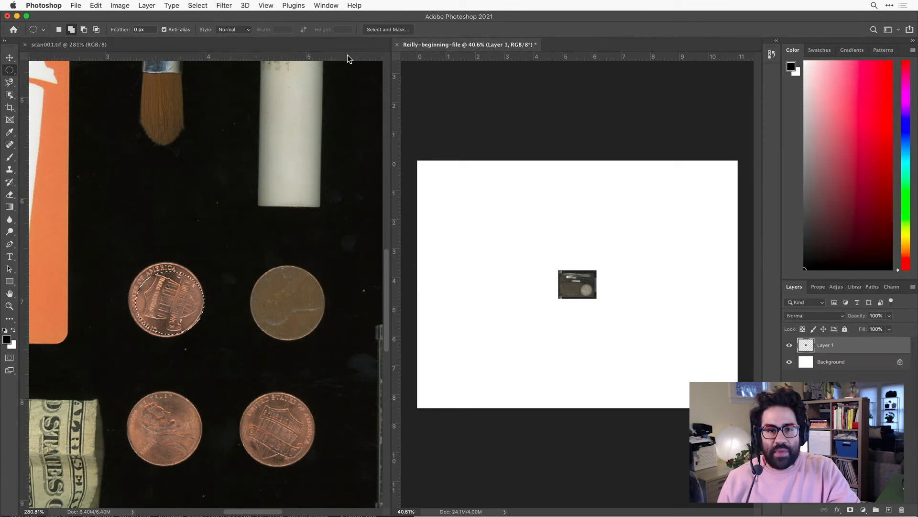
pyautogui.click(100, 9)
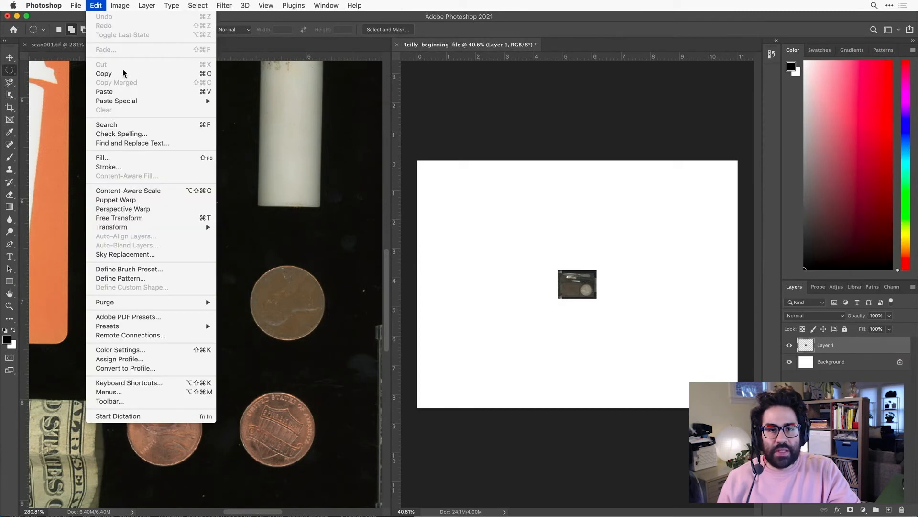
pyautogui.click(124, 92)
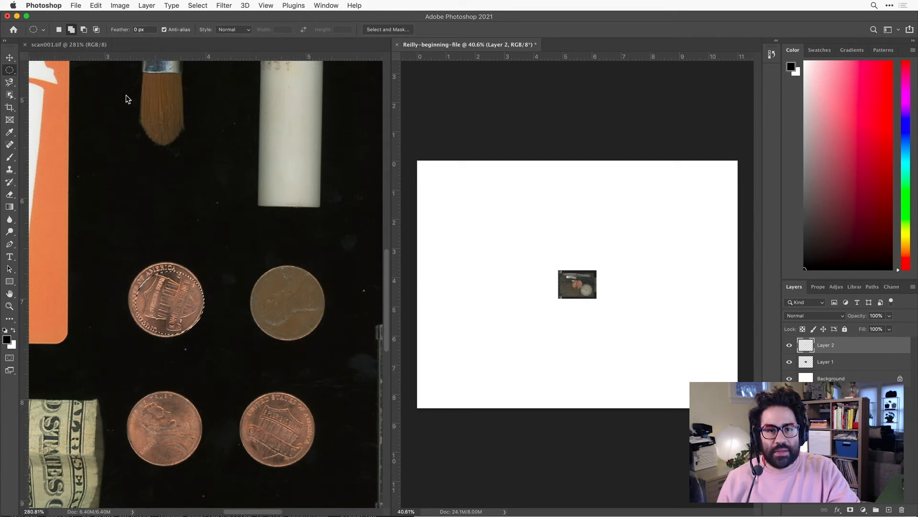
# Go back to scan001.tif and clear the selection around the penny.
pyautogui.click(77, 46)
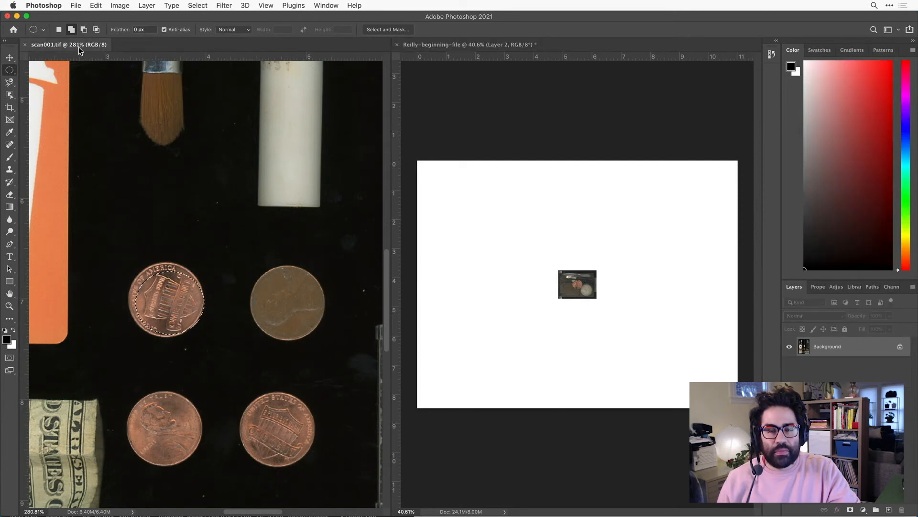
pyautogui.click(197, 6)
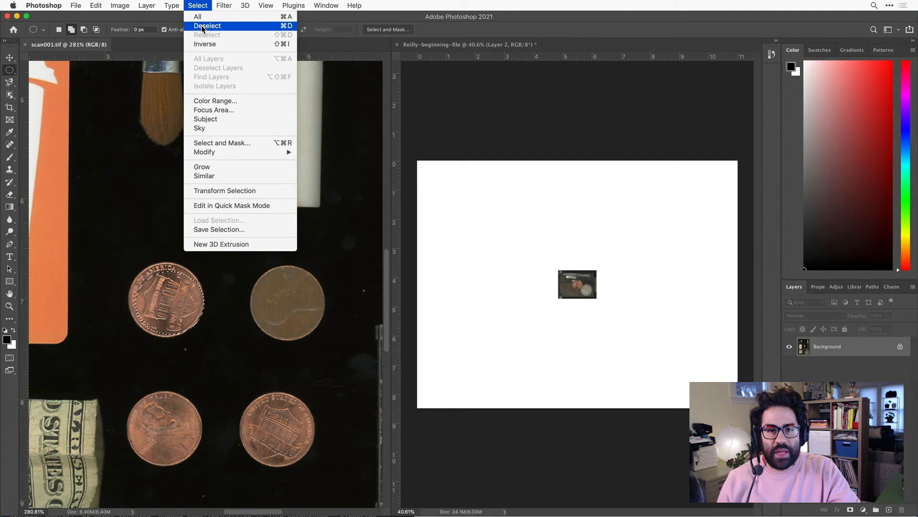
pyautogui.click(202, 27)
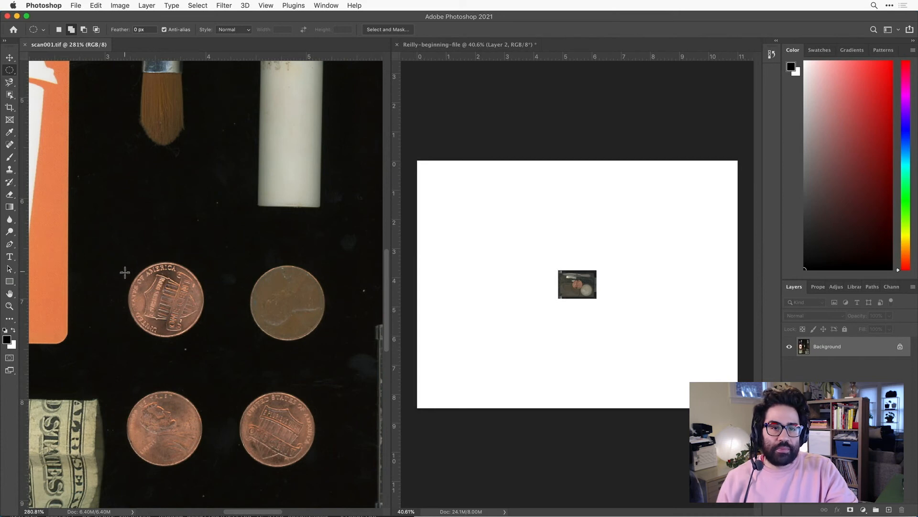
# Draw a circular marquee about 0.75 in wide around the upper-left penny, aligned to its edge, and deselect it.
pyautogui.moveTo(124, 259); pyautogui.dragTo(203, 338)
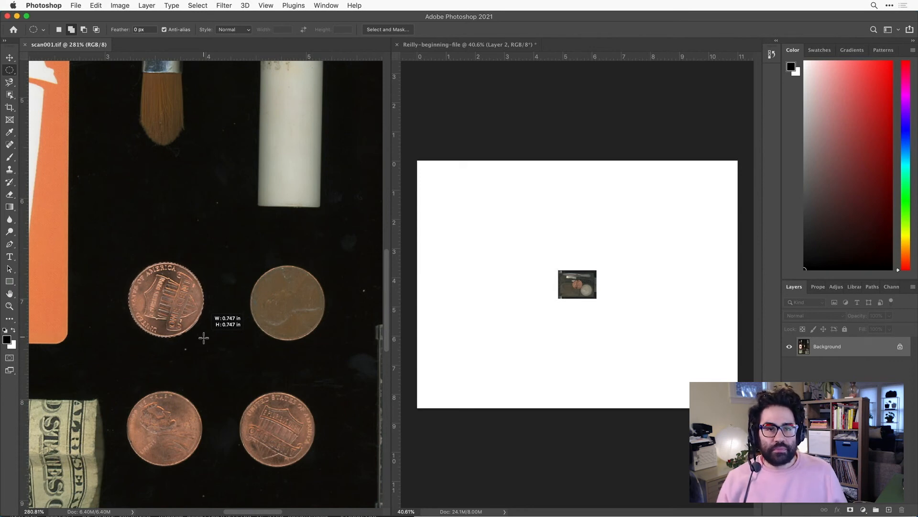
pyautogui.moveTo(203, 338)
pyautogui.mouseDown()
pyautogui.moveTo(251, 387)
pyautogui.moveTo(328, 433)
pyautogui.moveTo(203, 348)
pyautogui.mouseUp()
pyautogui.moveTo(203, 348); pyautogui.dragTo(204, 349)
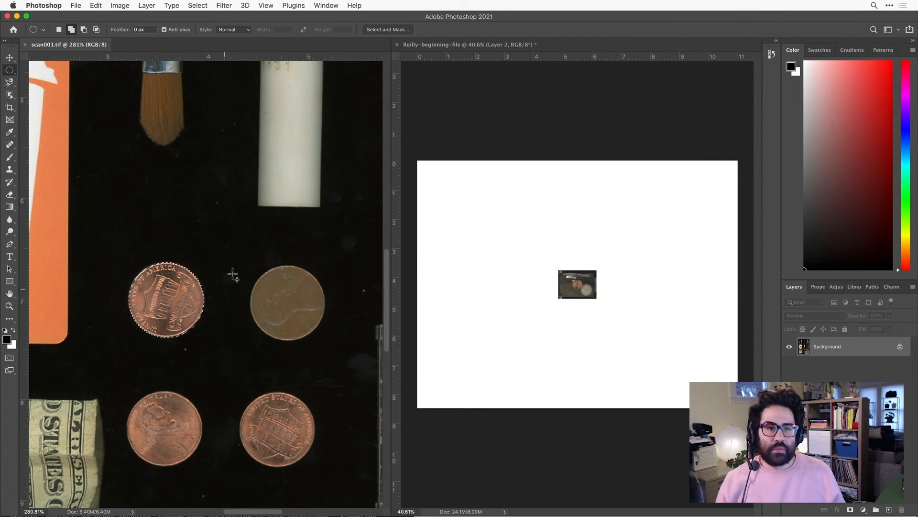
pyautogui.click(204, 6)
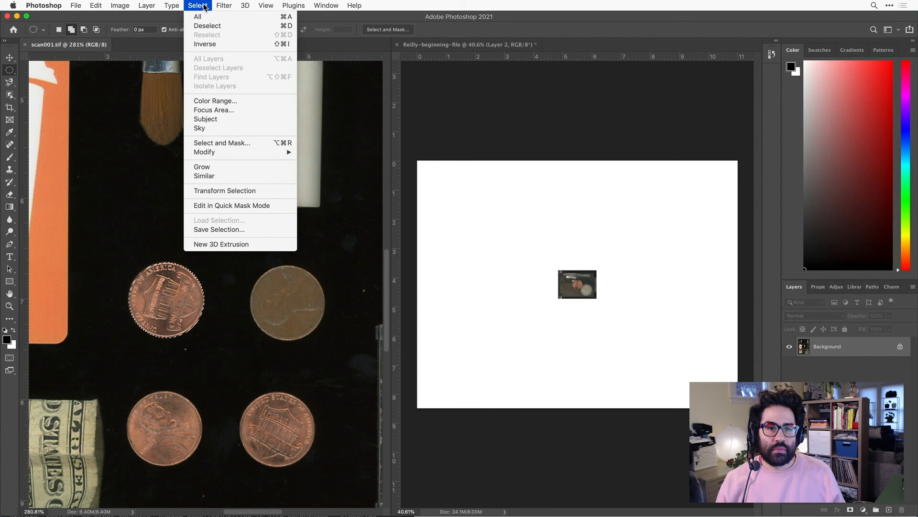
pyautogui.click(206, 25)
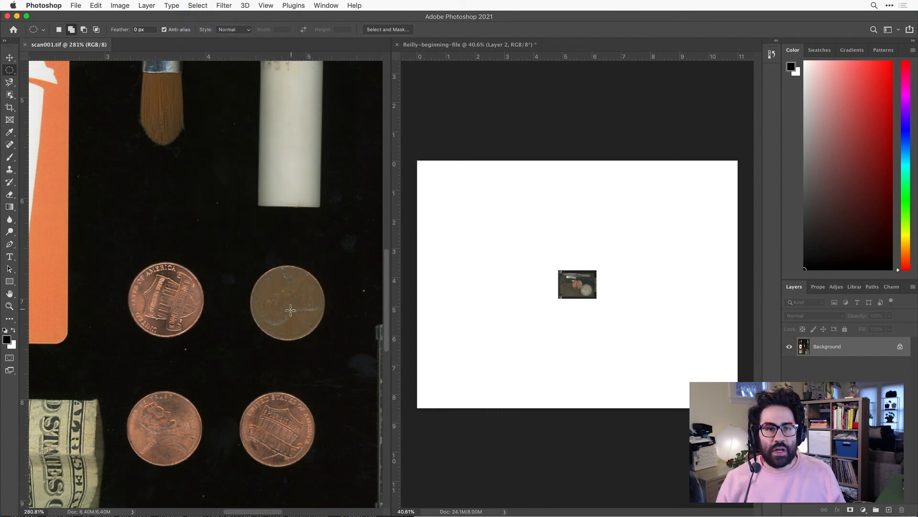
# Select the brown penny in the upper row with an elliptical marquee drawn outward from the coin's center.
pyautogui.moveTo(288, 303); pyautogui.dragTo(326, 342)
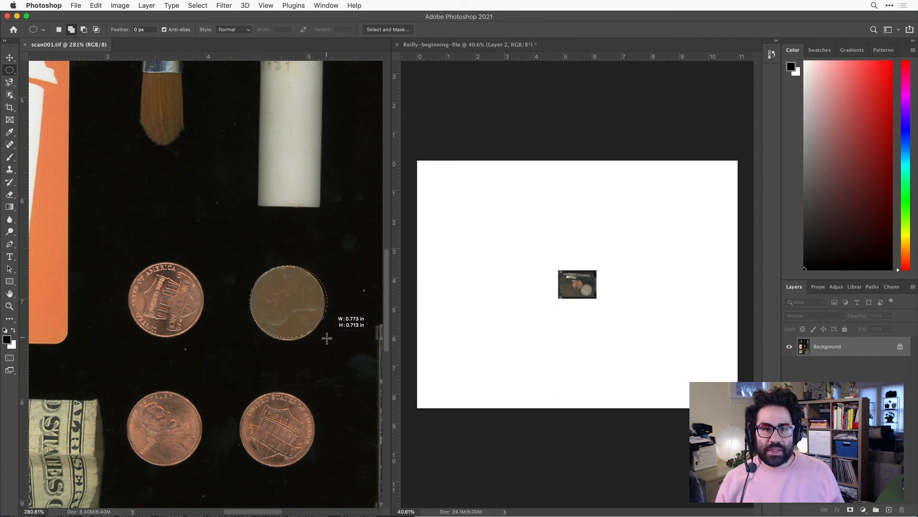
pyautogui.moveTo(324, 339); pyautogui.dragTo(325, 339)
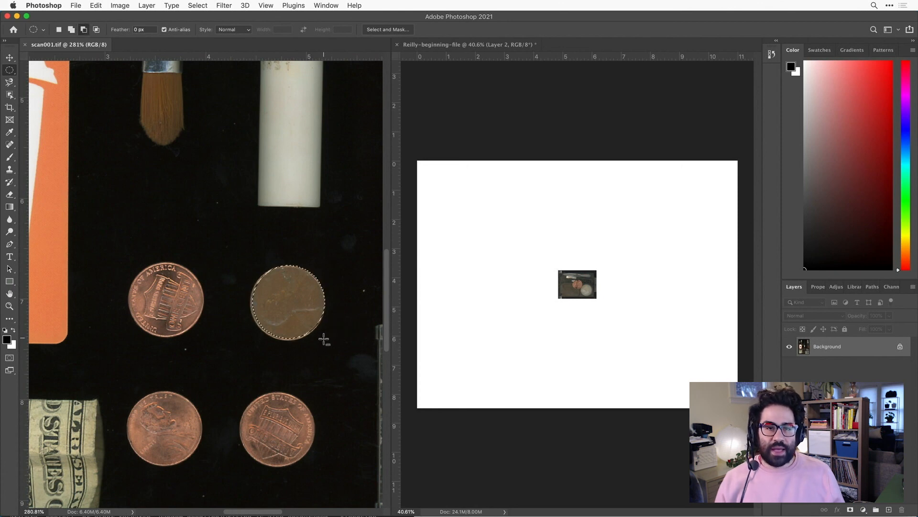
pyautogui.press('shift')
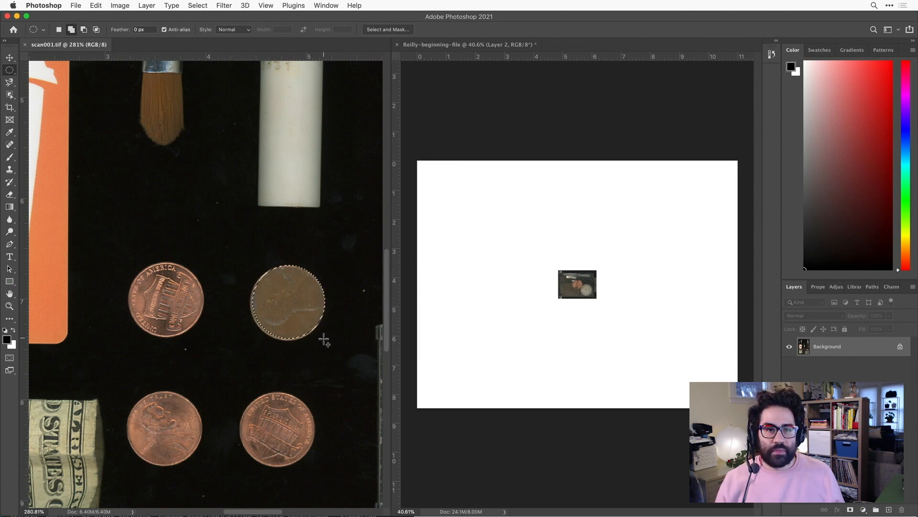